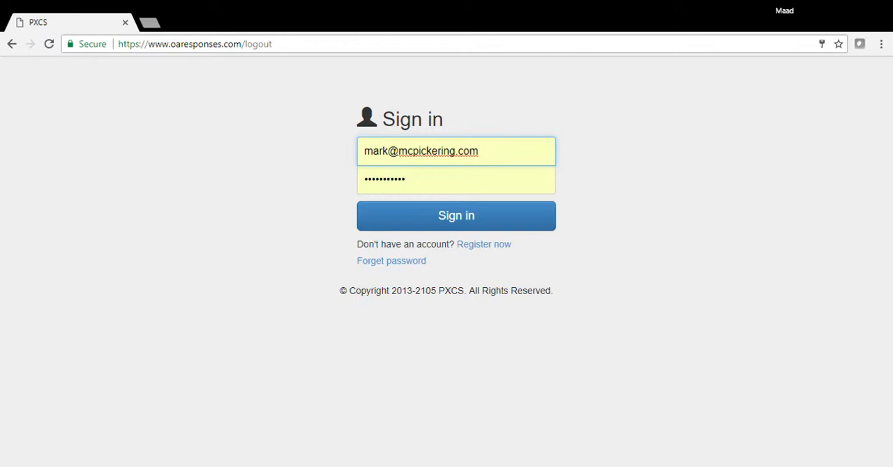
- Sign in and open the response due on 2017-08-04 for "Extending the Useful Lifespan of Nonvolatile Memory"
{"action": "left_click", "coordinate": [454, 221]}
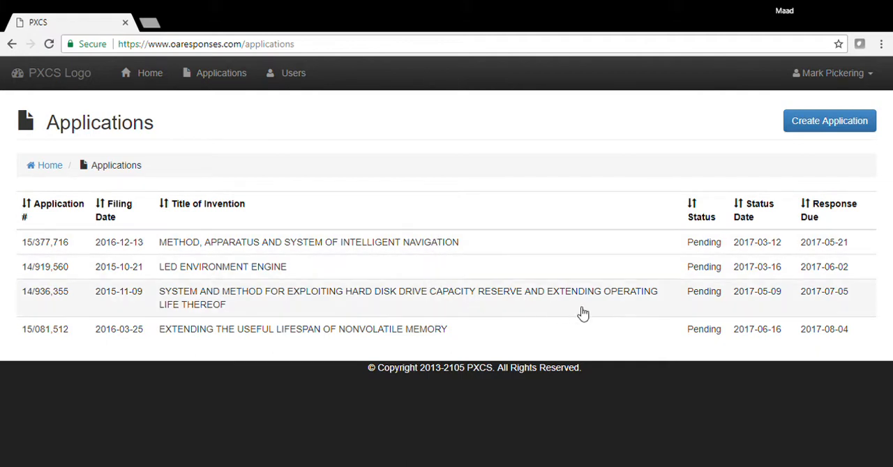
{"action": "left_click", "coordinate": [832, 334]}
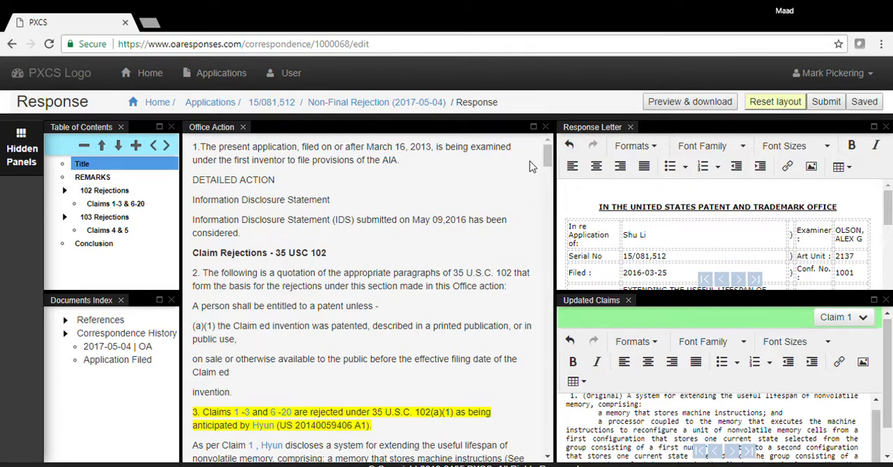
- Review the Office Action's 102 and 103 claim rejections and the response sections for Claims 1-3 & 6-20 and Claims 4 & 5
{"action": "left_click_drag", "start_coordinate": [548, 158], "coordinate": [552, 180]}
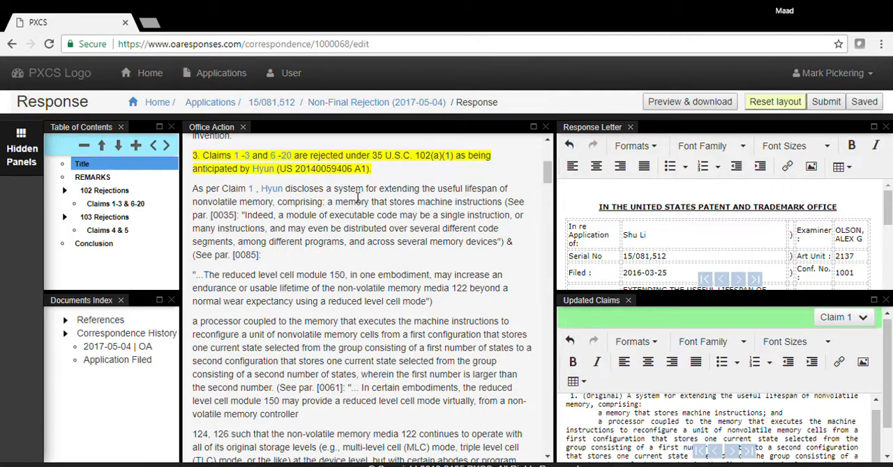
{"action": "left_click_drag", "start_coordinate": [550, 179], "coordinate": [557, 368]}
{"action": "left_click", "coordinate": [557, 368]}
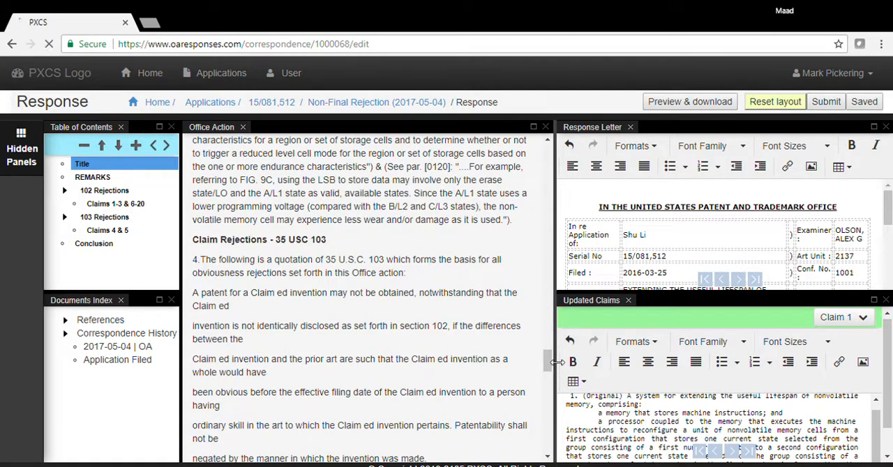
{"action": "left_click_drag", "start_coordinate": [549, 366], "coordinate": [550, 380]}
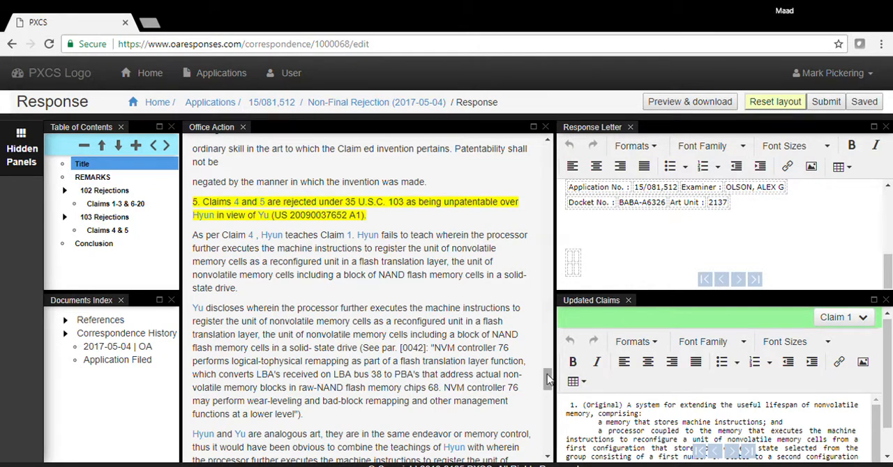
{"action": "left_click_drag", "start_coordinate": [548, 379], "coordinate": [550, 156]}
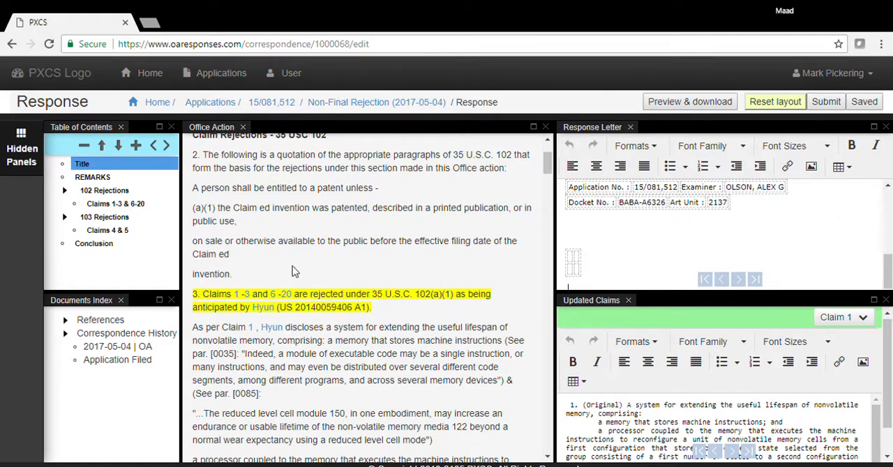
{"action": "left_click", "coordinate": [123, 203]}
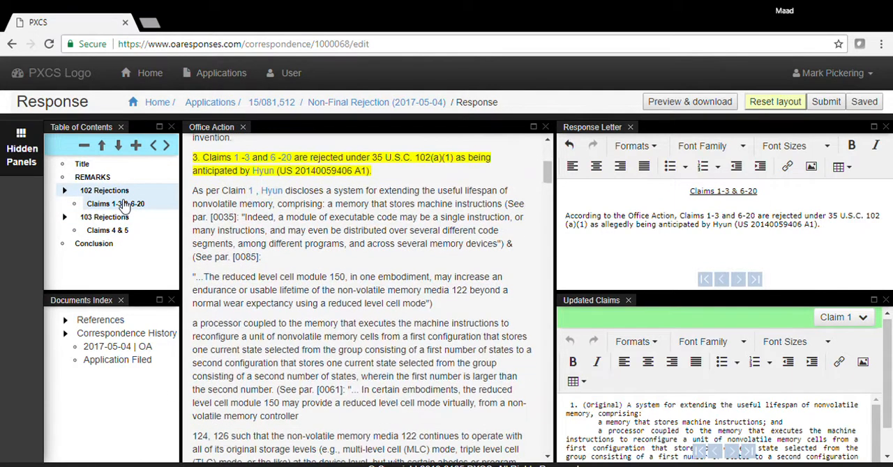
{"action": "left_click", "coordinate": [125, 231]}
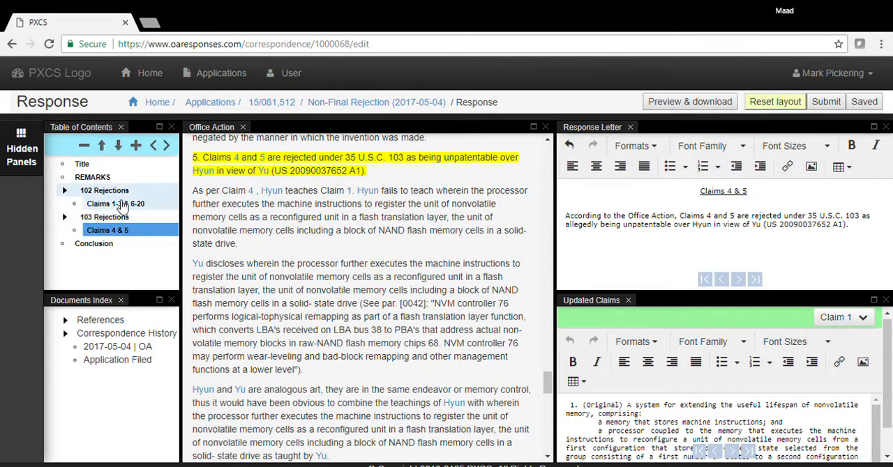
- Add the line "This is my response..." below the rejection statement in the letter's Claims 1-3 & 6-20 section
{"action": "left_click", "coordinate": [120, 205]}
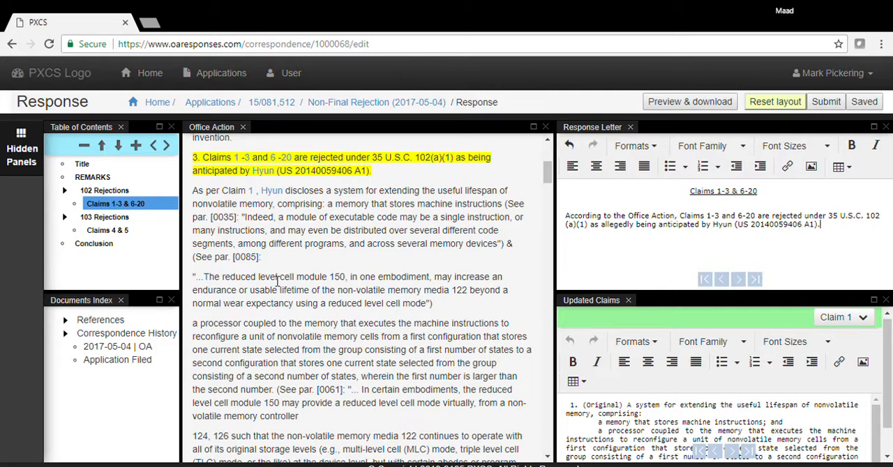
{"action": "left_click", "coordinate": [660, 226]}
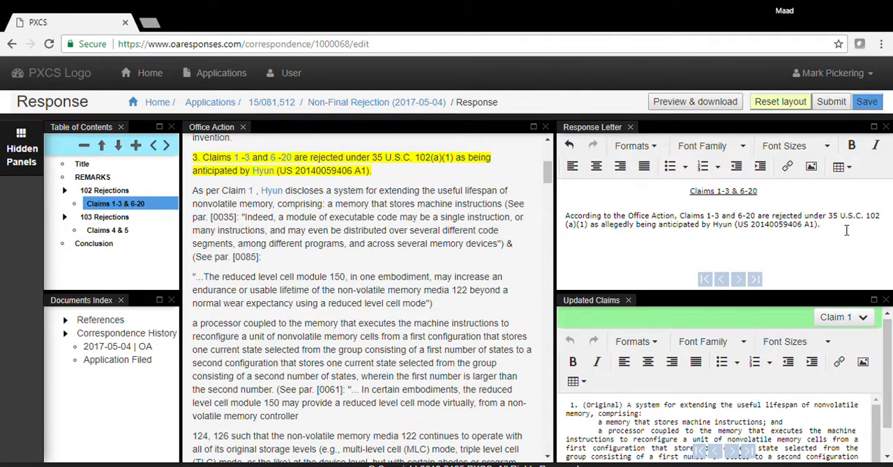
{"action": "type", "text": "This is my response..."}
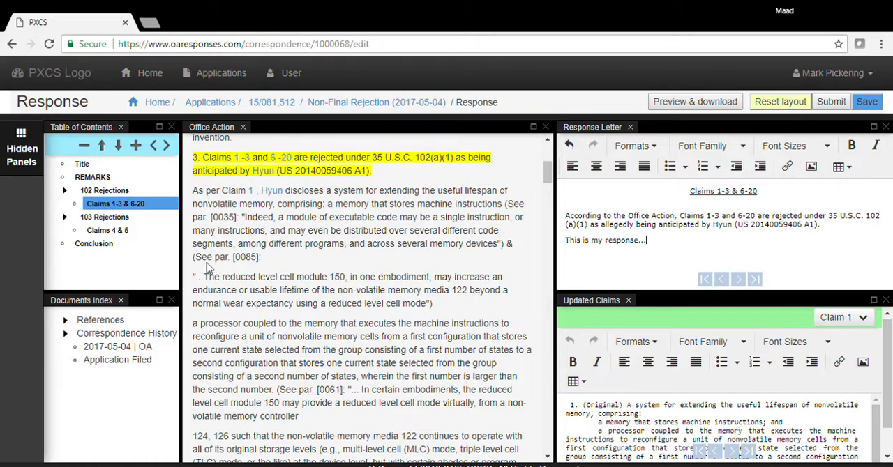
- Go to the Claims 4 & 5 section, display claim 4 in Updated Claims and make that panel slightly taller
{"action": "left_click", "coordinate": [124, 231]}
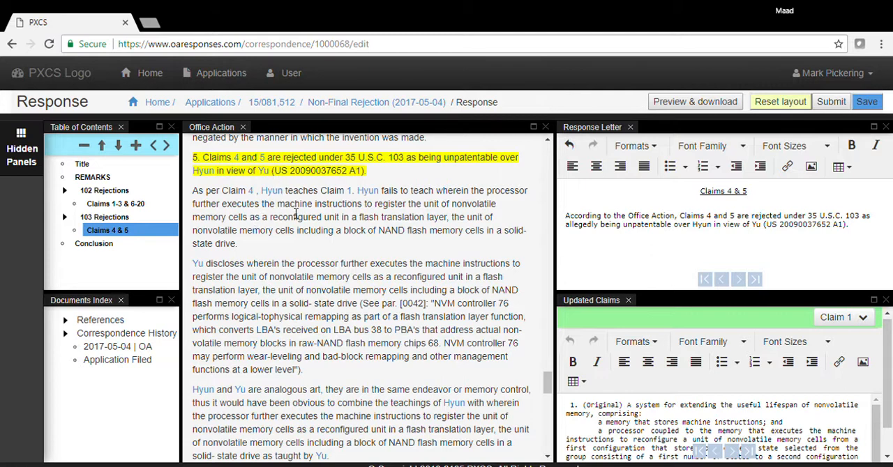
{"action": "left_click", "coordinate": [237, 159]}
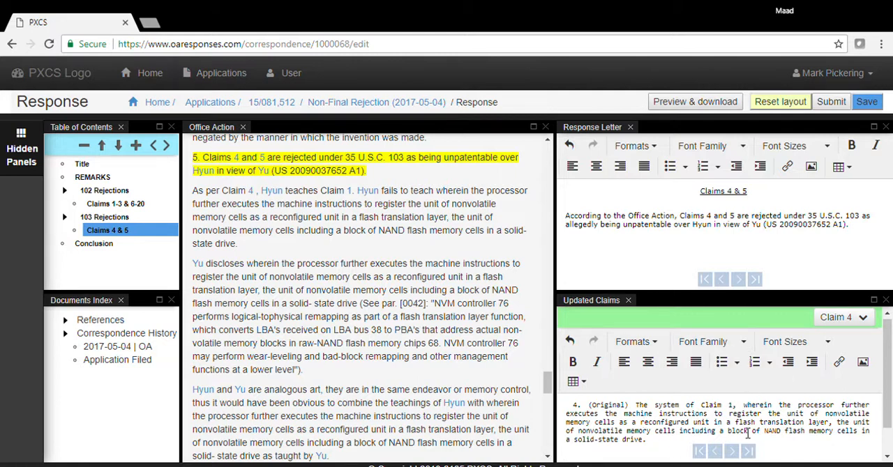
{"action": "left_click_drag", "start_coordinate": [725, 302], "coordinate": [723, 288]}
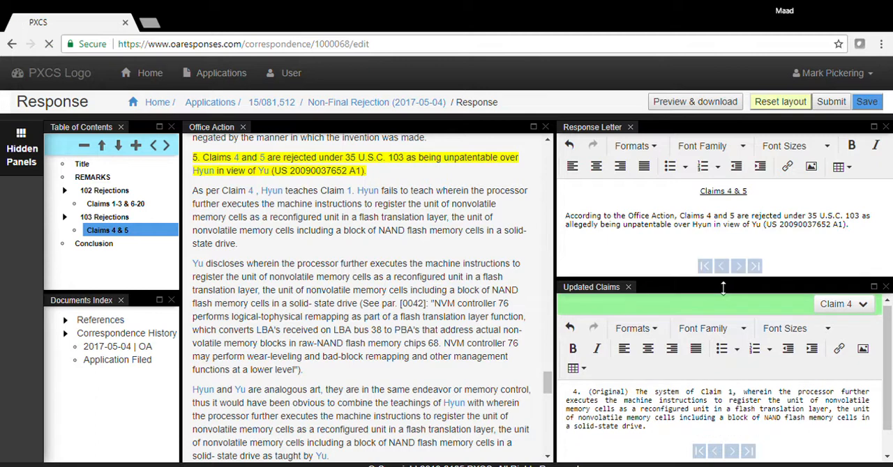
- Display claim 5 in Updated Claims and delete the closing word "layer." from its text
{"action": "left_click", "coordinate": [266, 163]}
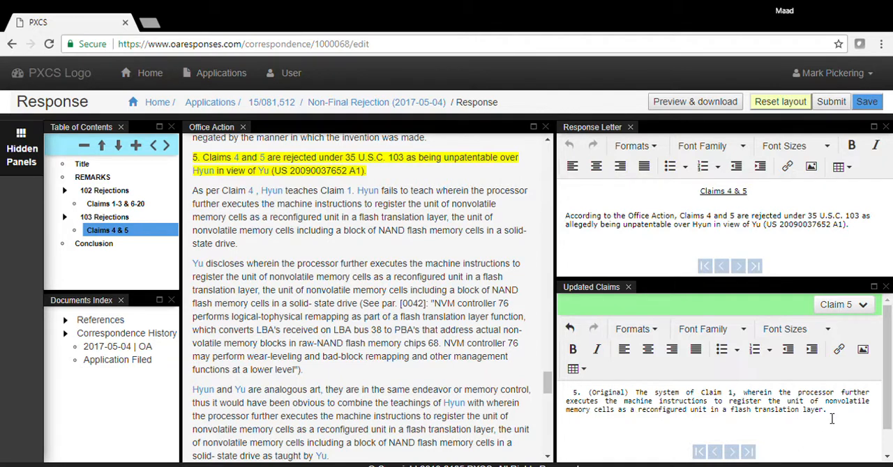
{"action": "key", "text": "BackSpace"}
{"action": "key", "text": "BackSpace"}
{"action": "key", "text": "BackSpace"}
{"action": "key", "text": "BackSpace"}
- Expand the References in the Documents Index and look through the cited documents and correspondence history
{"action": "left_click", "coordinate": [68, 321]}
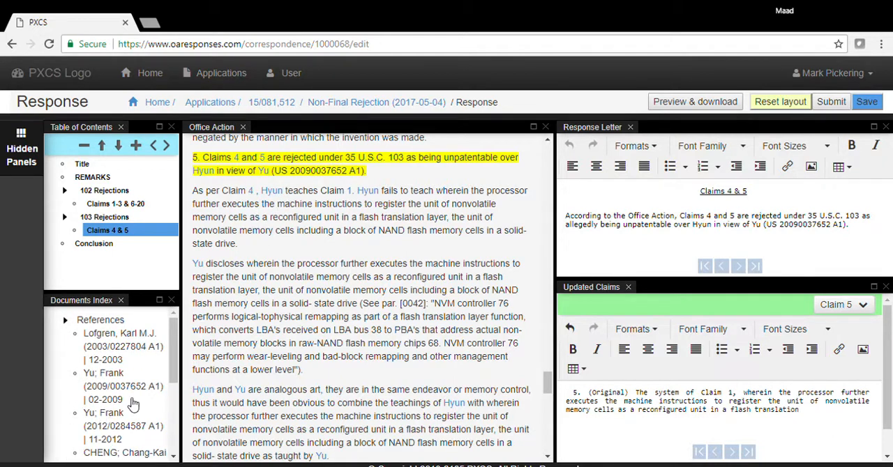
{"action": "left_click_drag", "start_coordinate": [173, 381], "coordinate": [180, 457]}
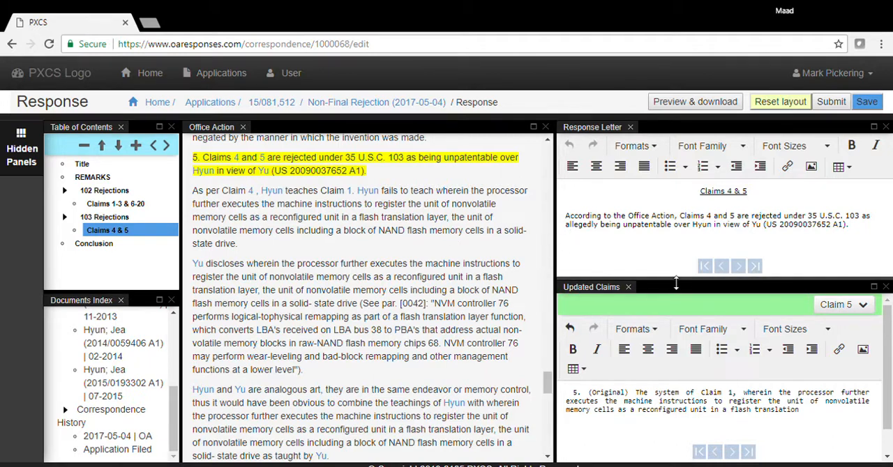
- Widen the Response Letter and Updated Claims panels, then dock the Response Letter as its own column beside the Office Action
{"action": "mouse_move", "coordinate": [675, 286]}
{"action": "left_mouse_down"}
{"action": "mouse_move", "coordinate": [679, 313]}
{"action": "mouse_move", "coordinate": [670, 282]}
{"action": "left_mouse_up"}
{"action": "left_click_drag", "start_coordinate": [563, 236], "coordinate": [519, 241]}
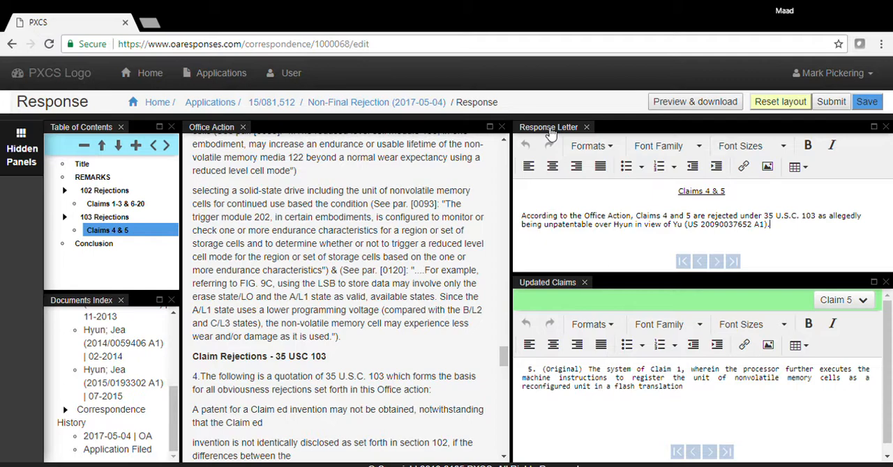
{"action": "left_click_drag", "start_coordinate": [549, 133], "coordinate": [467, 150]}
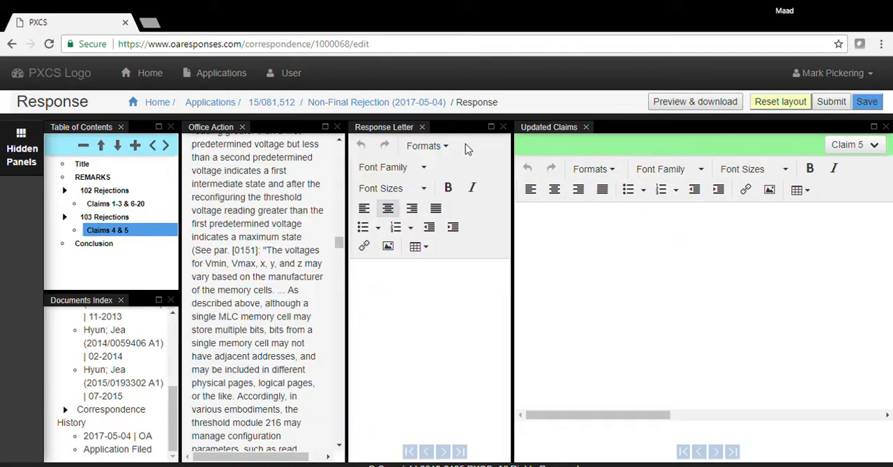
- Close the Updated Claims panel and widen the Response Letter panel
{"action": "left_click", "coordinate": [885, 127]}
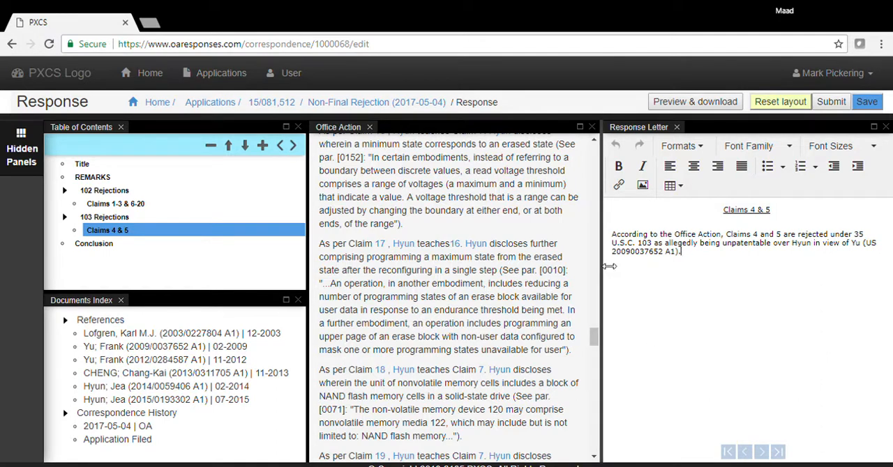
{"action": "left_click_drag", "start_coordinate": [609, 266], "coordinate": [569, 268]}
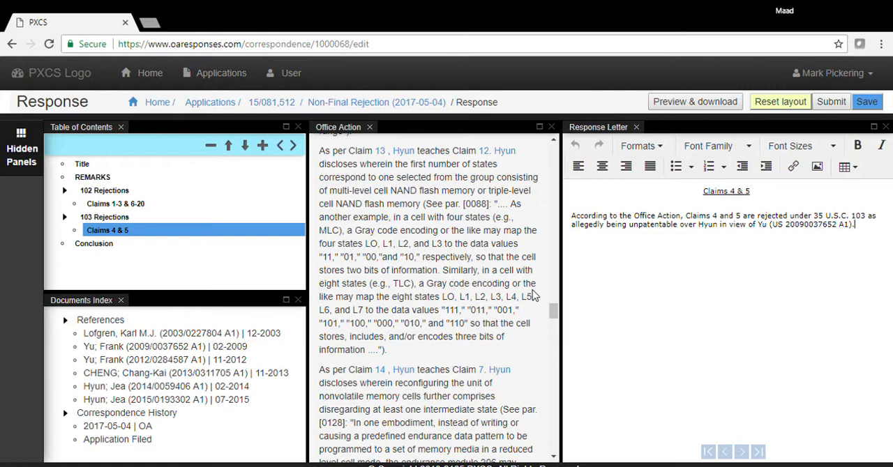
- Preview the complete response letter through to its Conclusion, then close the preview
{"action": "left_click", "coordinate": [704, 106]}
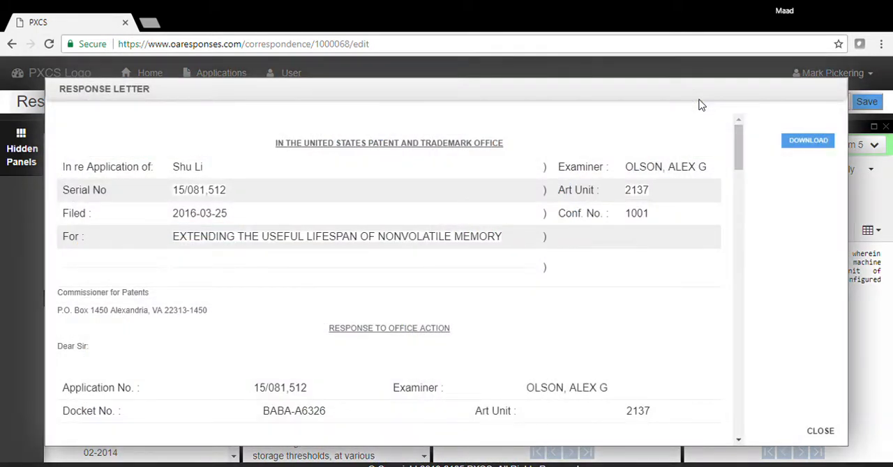
{"action": "left_click_drag", "start_coordinate": [741, 153], "coordinate": [742, 425]}
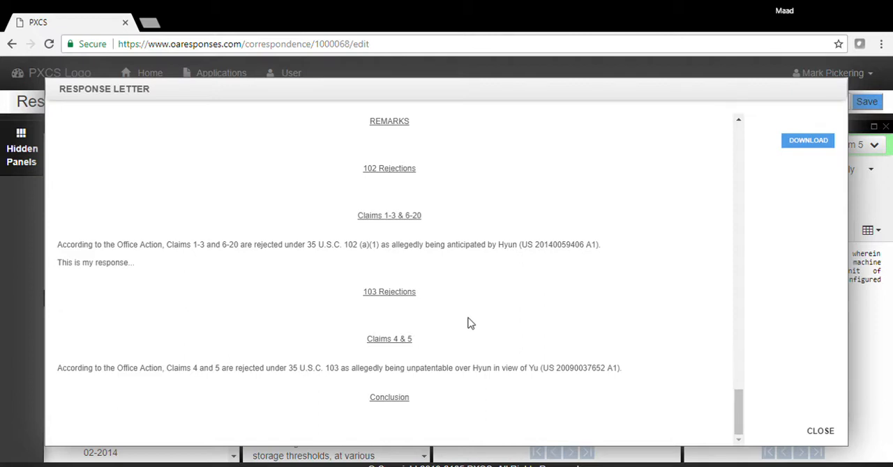
{"action": "left_click", "coordinate": [819, 432]}
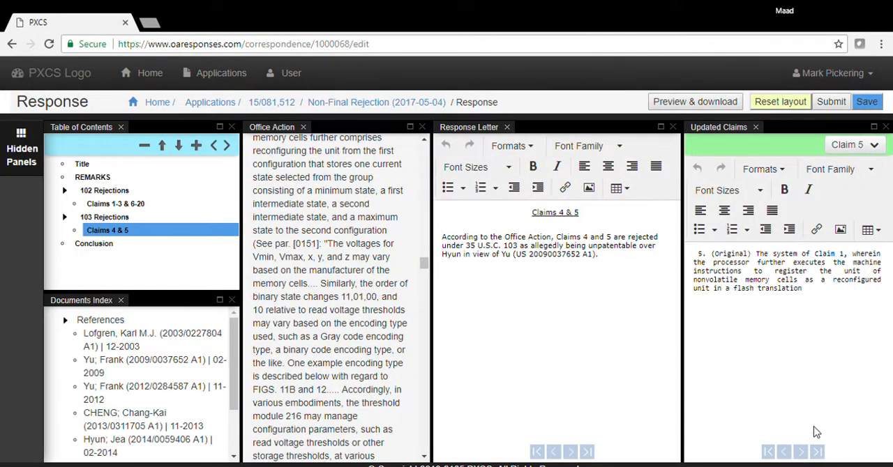